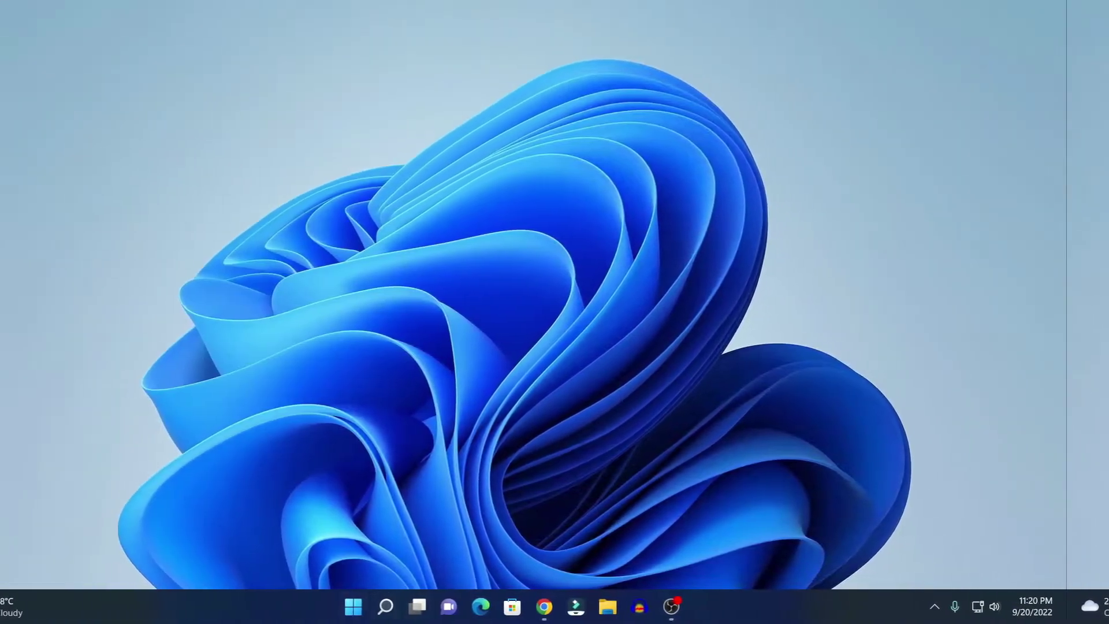
Open the system About page in Settings and check the installed Windows version, then minimize the window.
{"action": "key", "text": "super"}
{"action": "left_click", "coordinate": [657, 176]}
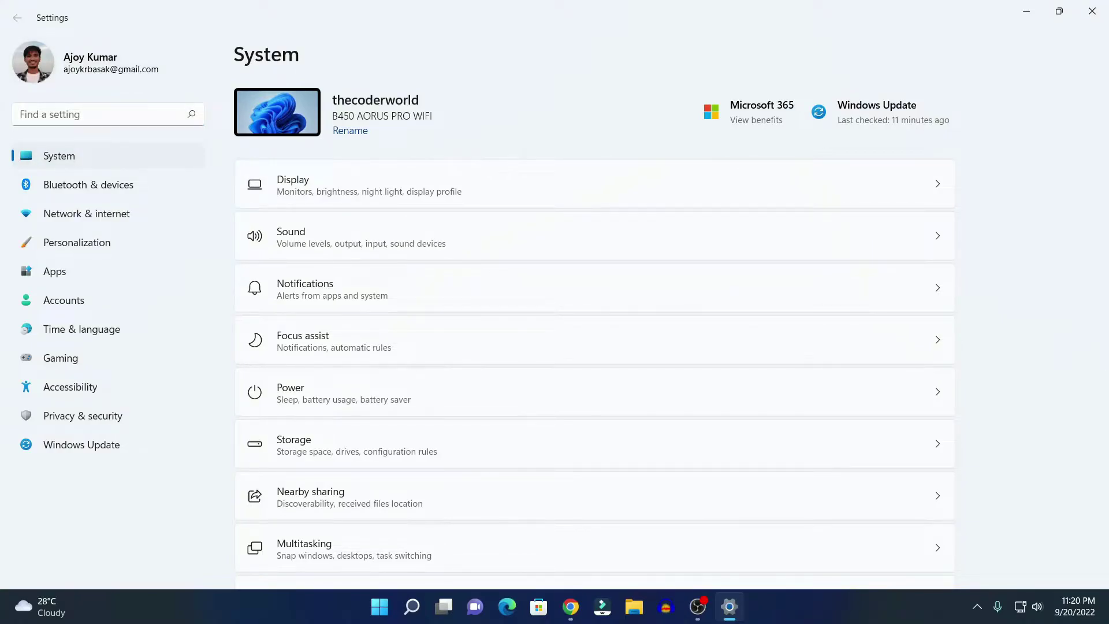
{"action": "scroll", "coordinate": [594, 330], "scroll_direction": "down", "scroll_amount": 6}
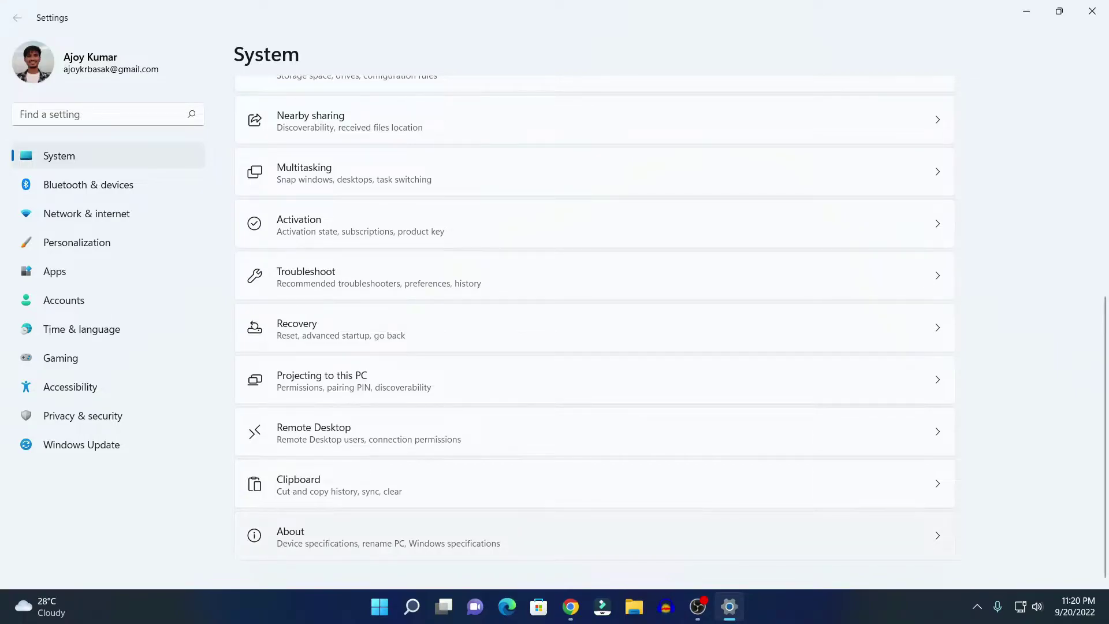
{"action": "left_click", "coordinate": [388, 536]}
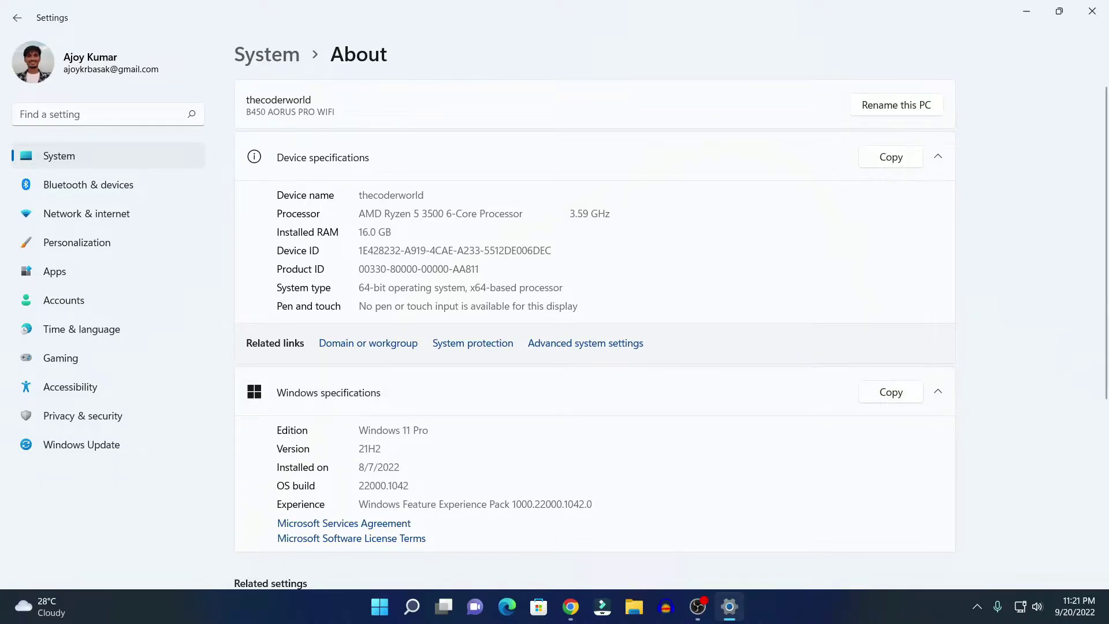
{"action": "mouse_move", "coordinate": [364, 449]}
{"action": "left_mouse_down"}
{"action": "mouse_move", "coordinate": [381, 449]}
{"action": "mouse_move", "coordinate": [358, 449]}
{"action": "left_mouse_up"}
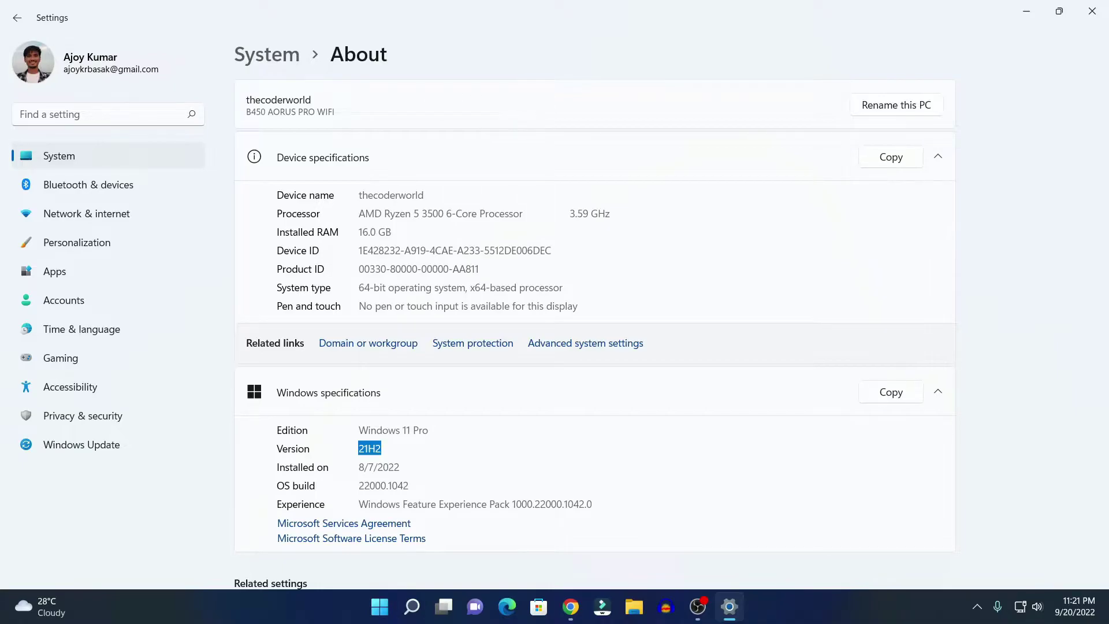
{"action": "left_click", "coordinate": [1027, 11]}
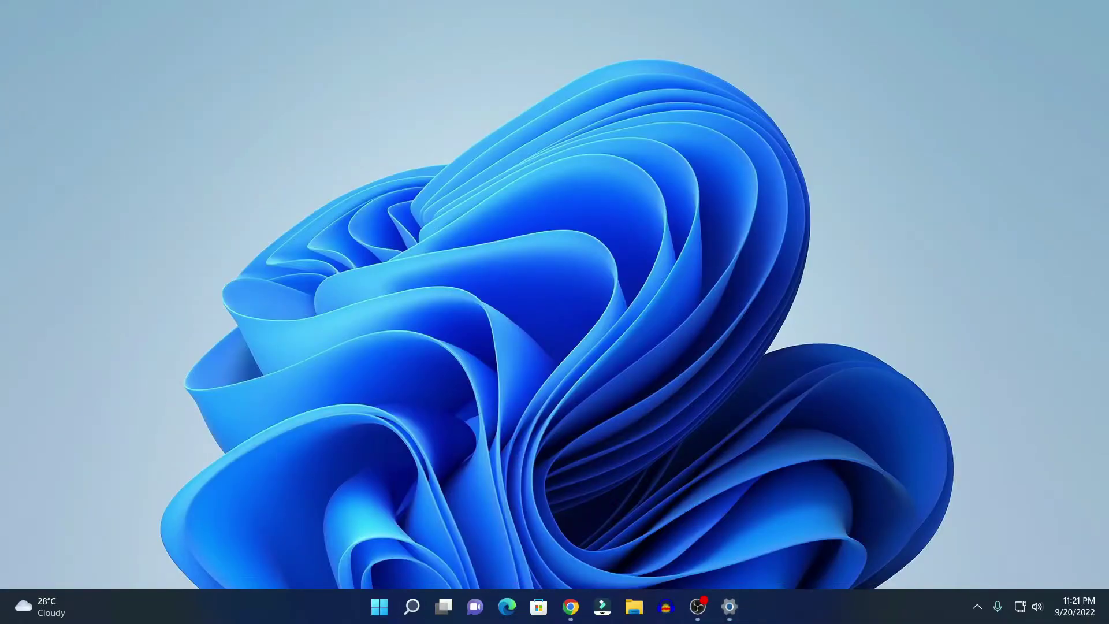
Switch to Chrome and view the Download Windows 11 page and its address at microsoft.com/software-download/windows11.
{"action": "left_click", "coordinate": [571, 607]}
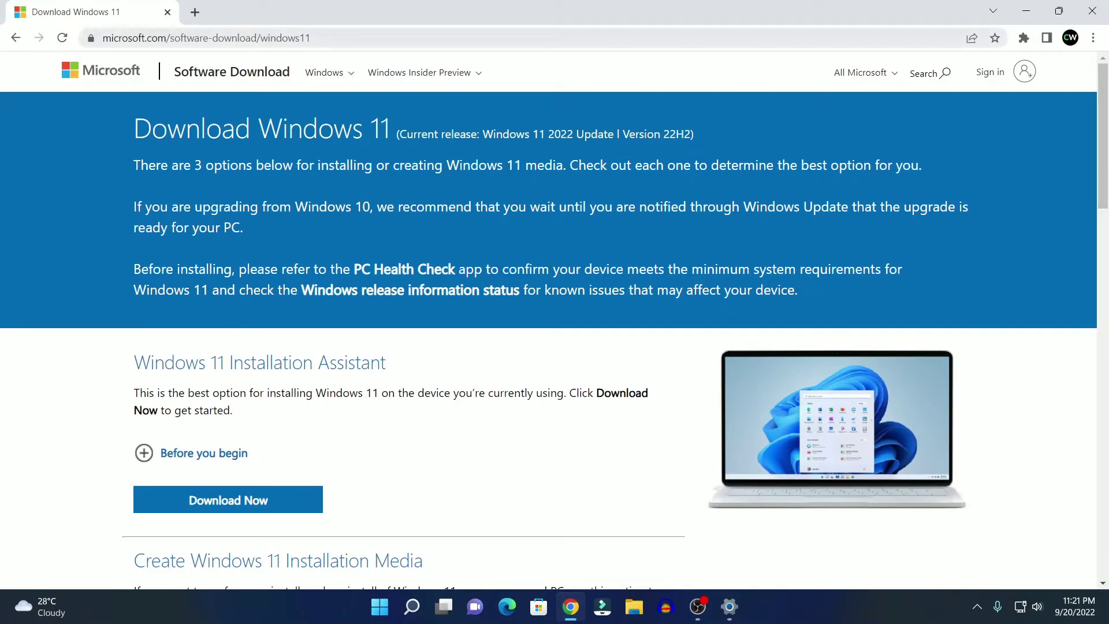
{"action": "left_click", "coordinate": [260, 38]}
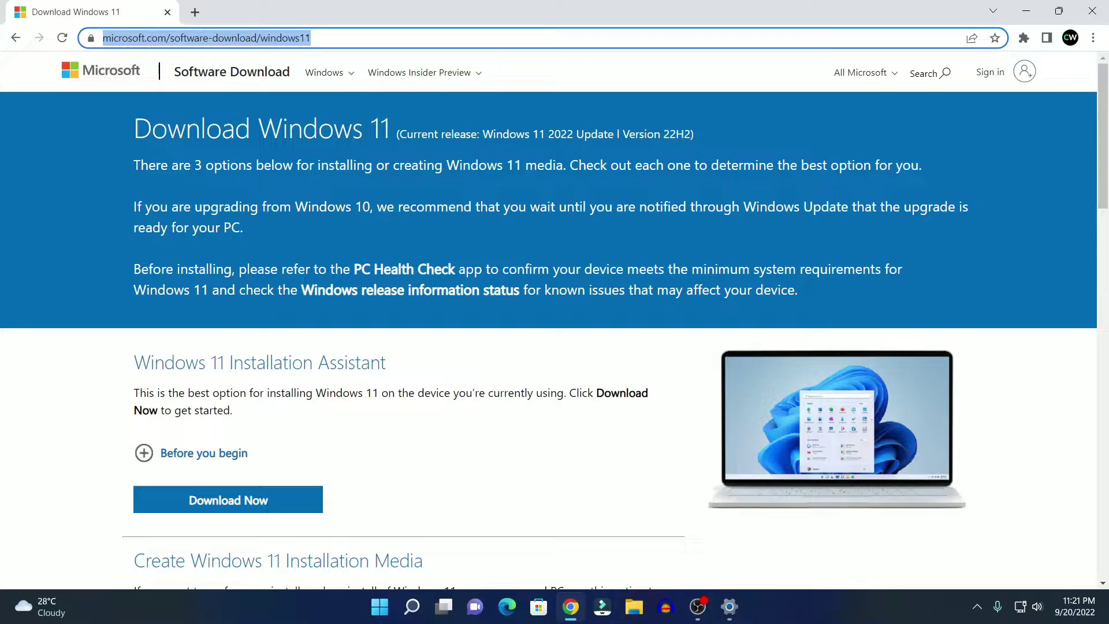
{"action": "key", "text": "Escape"}
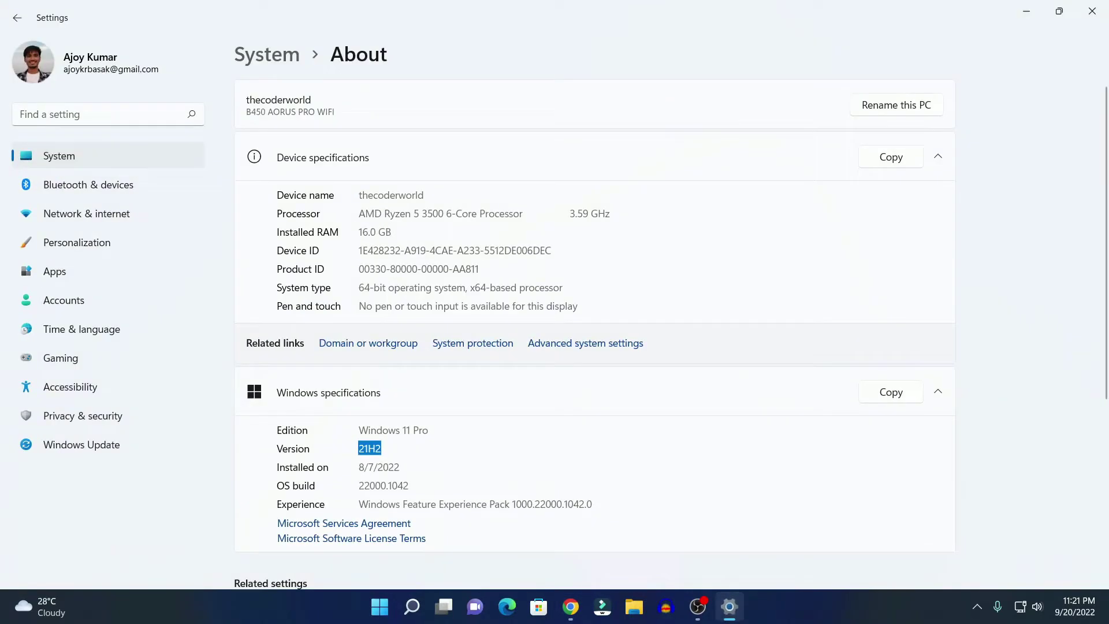
Return to Settings and run a check for new updates in Windows Update.
{"action": "left_click", "coordinate": [156, 488]}
{"action": "left_click", "coordinate": [110, 445]}
{"action": "left_click", "coordinate": [82, 445]}
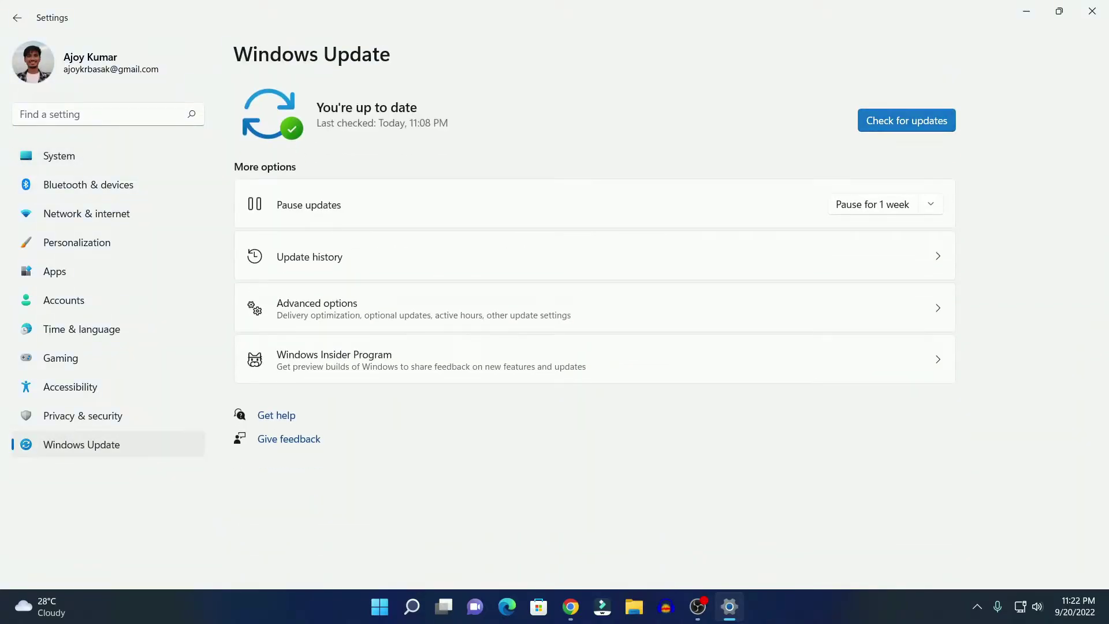
{"action": "left_click", "coordinate": [906, 121]}
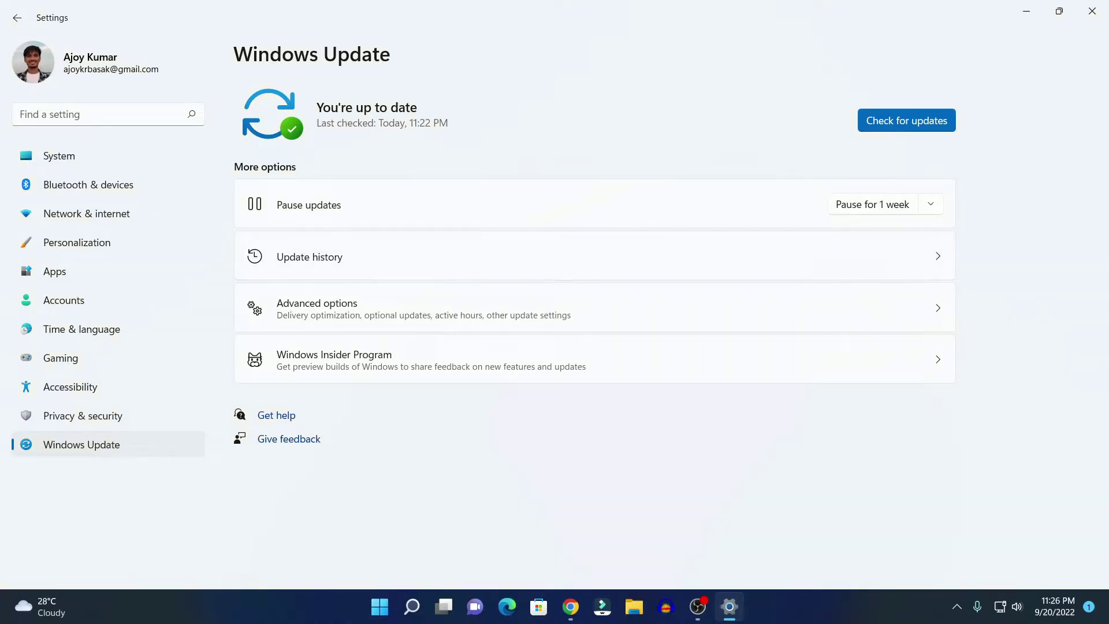
{"action": "left_click", "coordinate": [1027, 11]}
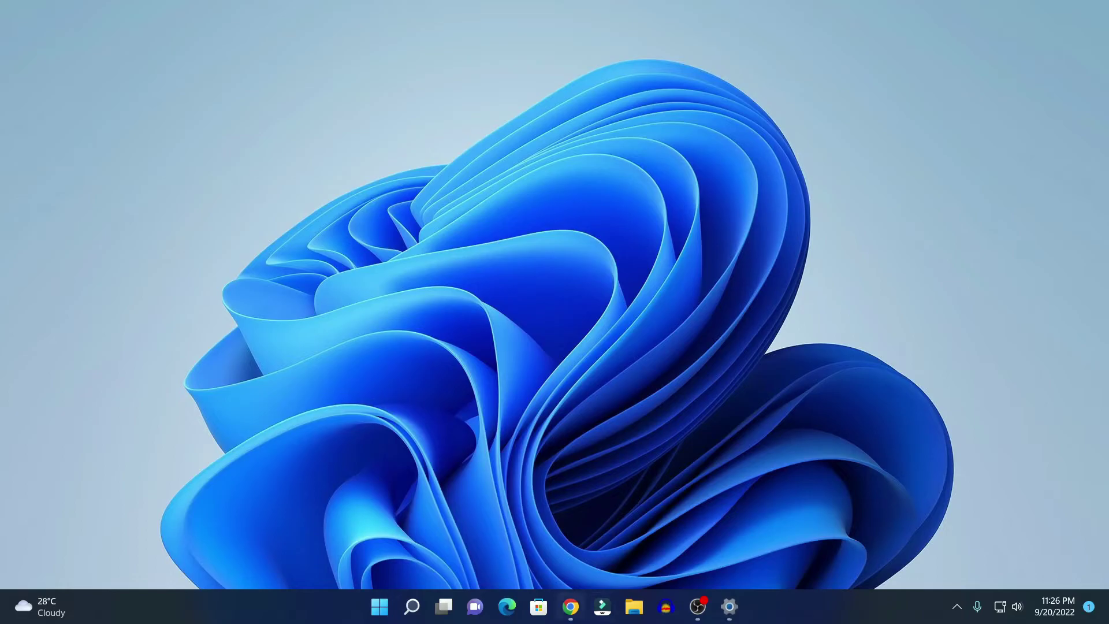
Switch to Chrome, download the PC Health Check app from the aka.ms search result and run its installer.
{"action": "left_click", "coordinate": [571, 607]}
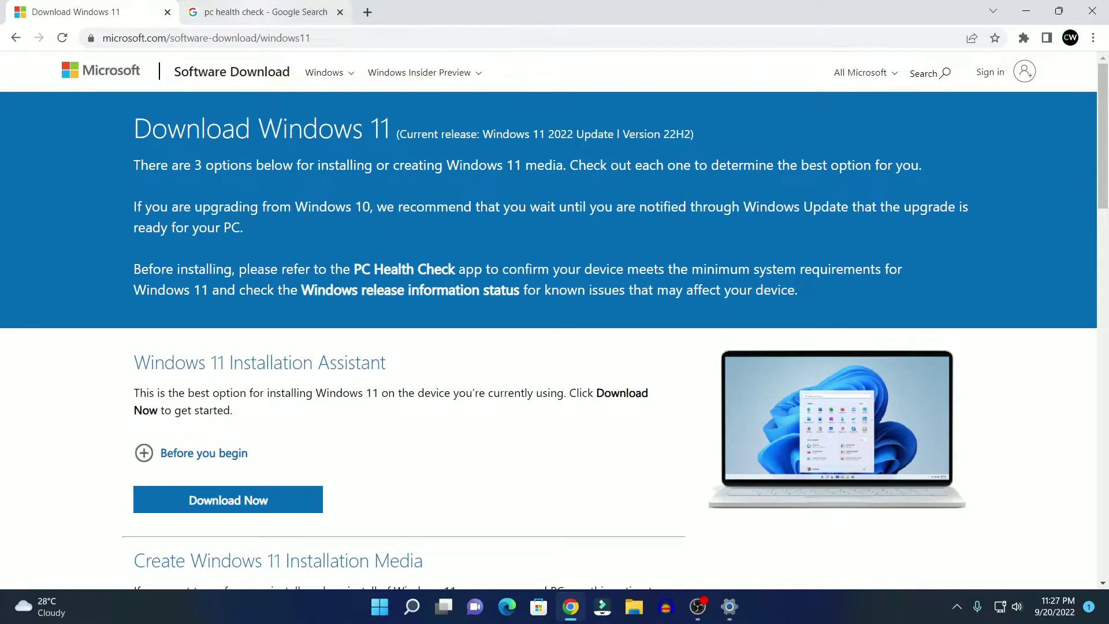
{"action": "left_click", "coordinate": [266, 12]}
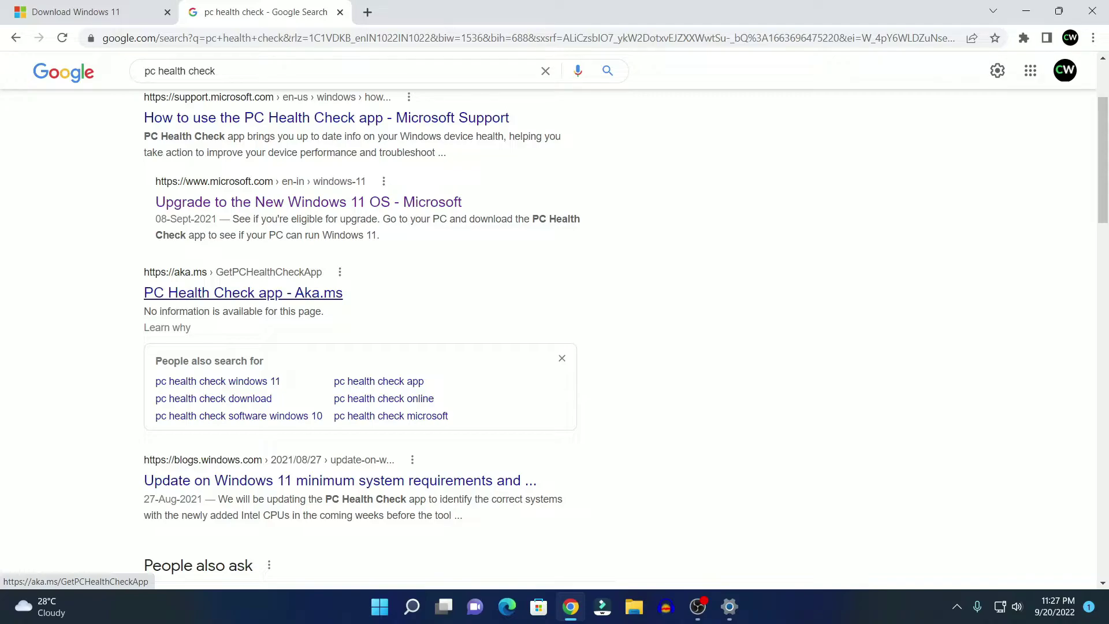
{"action": "left_click", "coordinate": [243, 293]}
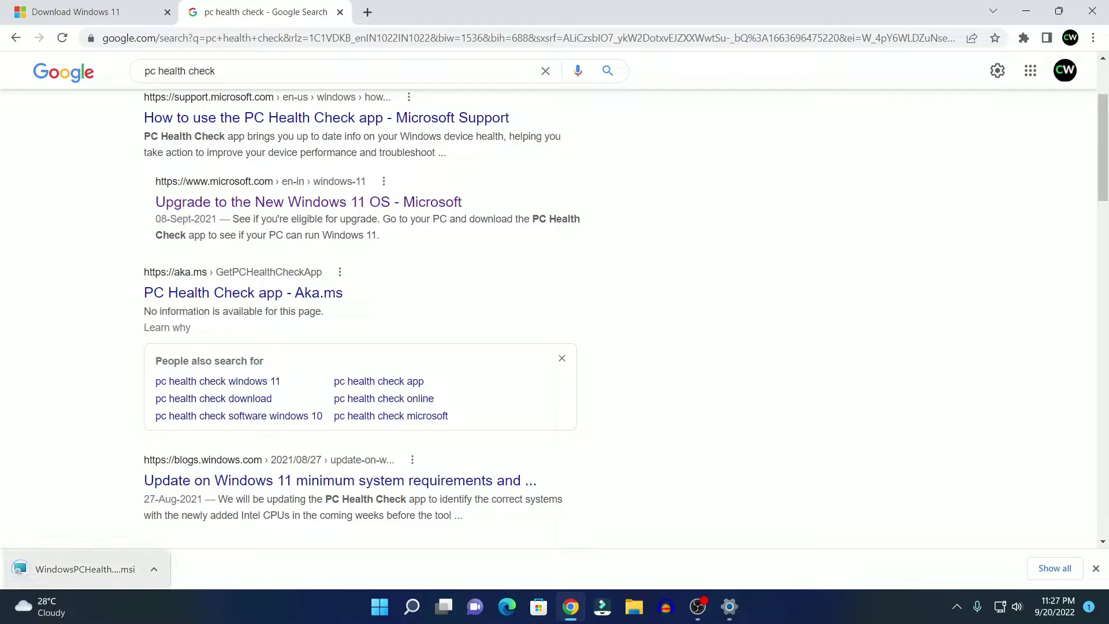
{"action": "left_click", "coordinate": [154, 569]}
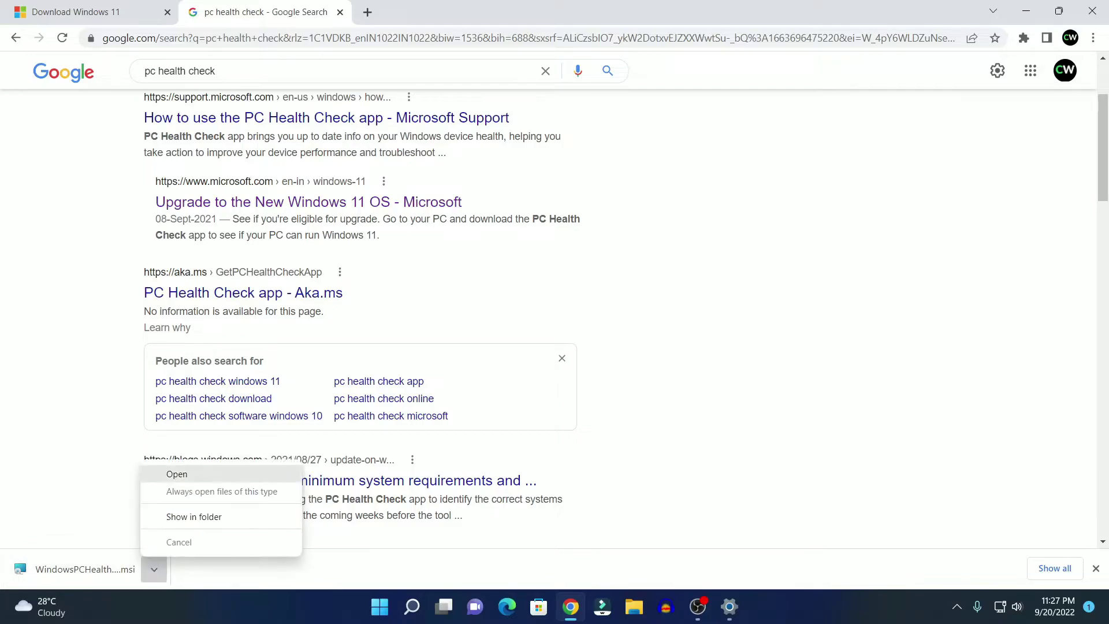
{"action": "left_click", "coordinate": [177, 474]}
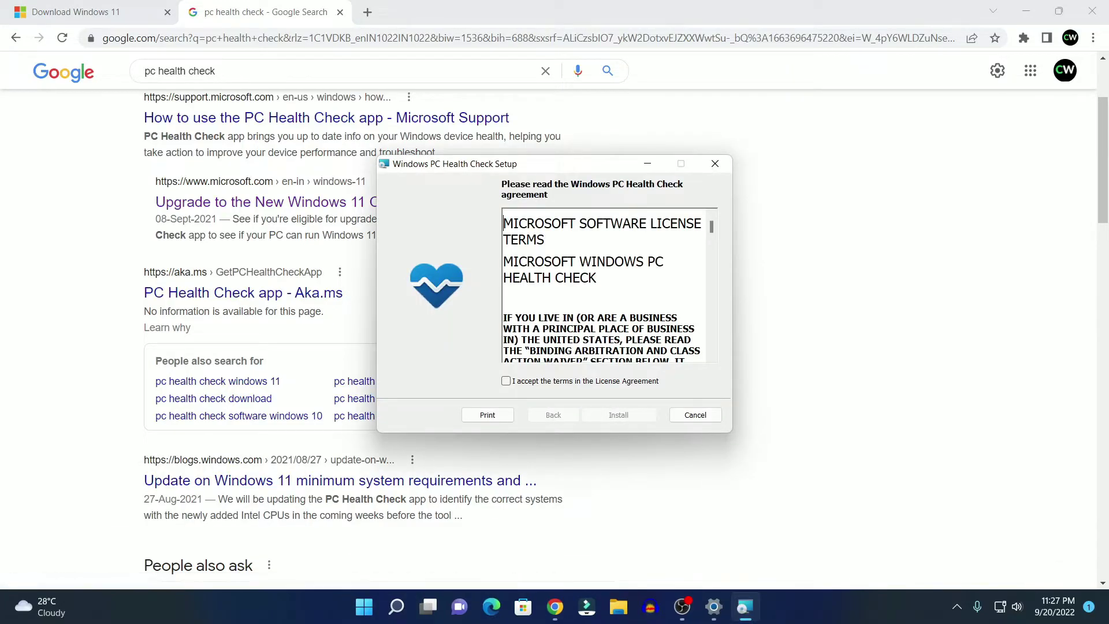
Accept the license agreement, install Windows PC Health Check and finish the setup with the app set to open.
{"action": "left_click", "coordinate": [506, 381]}
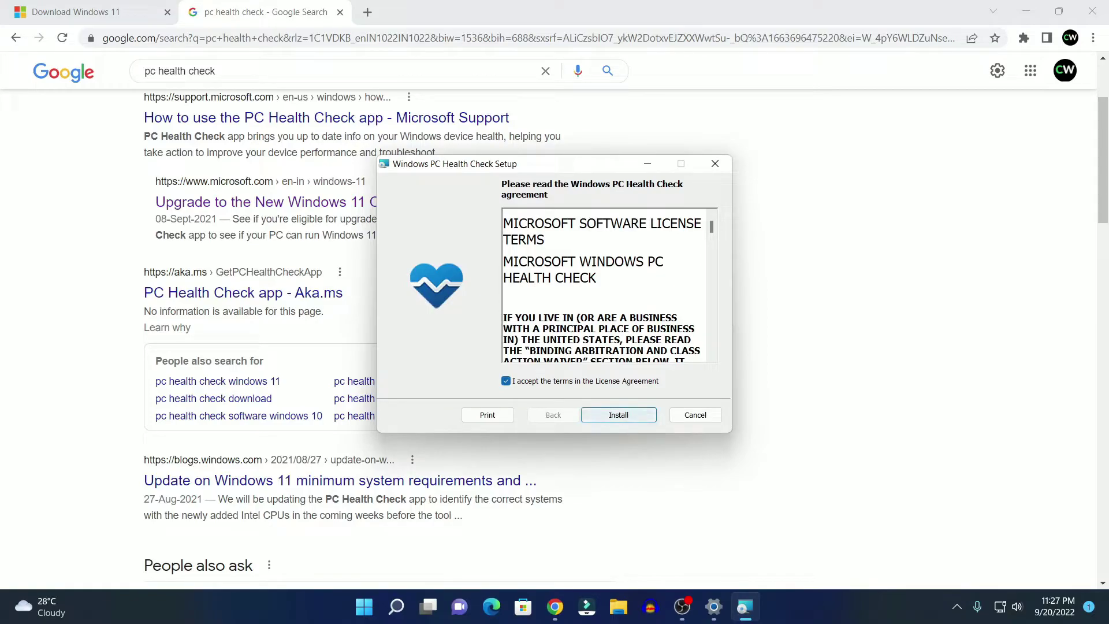
{"action": "key", "text": "Return"}
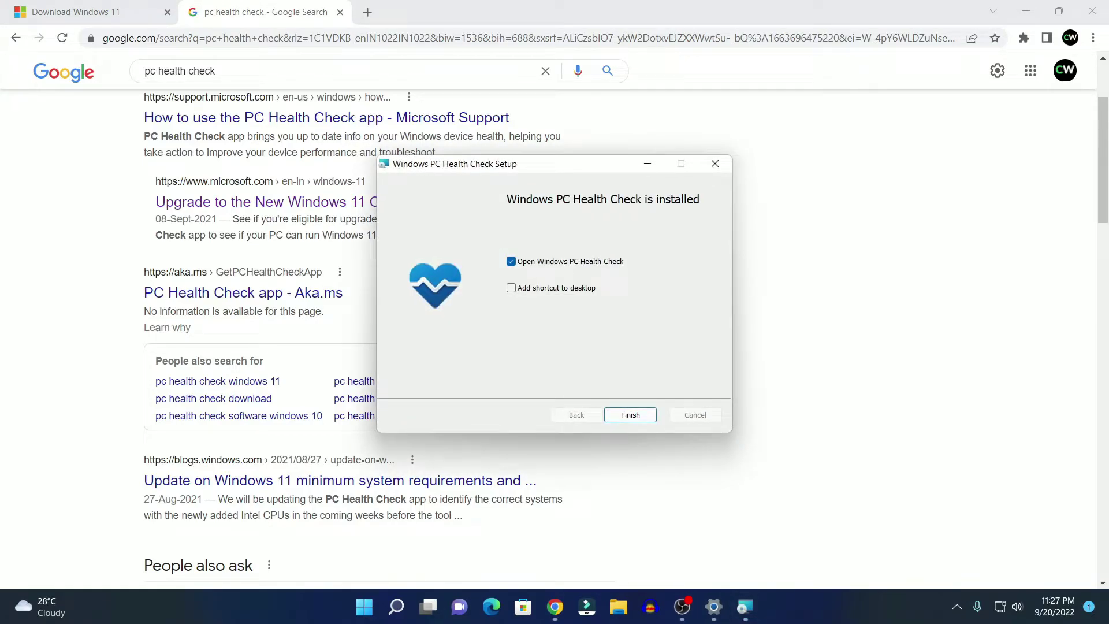
{"action": "key", "text": "Return"}
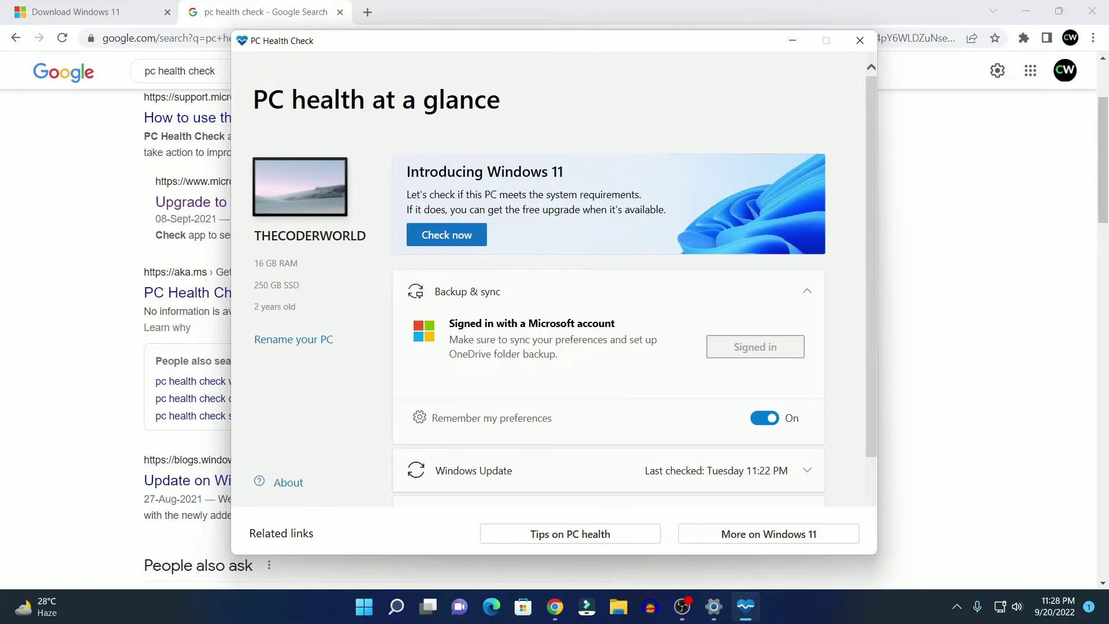
Check in PC Health Check whether this PC meets the Windows 11 requirements, then minimize the app.
{"action": "left_click", "coordinate": [447, 235]}
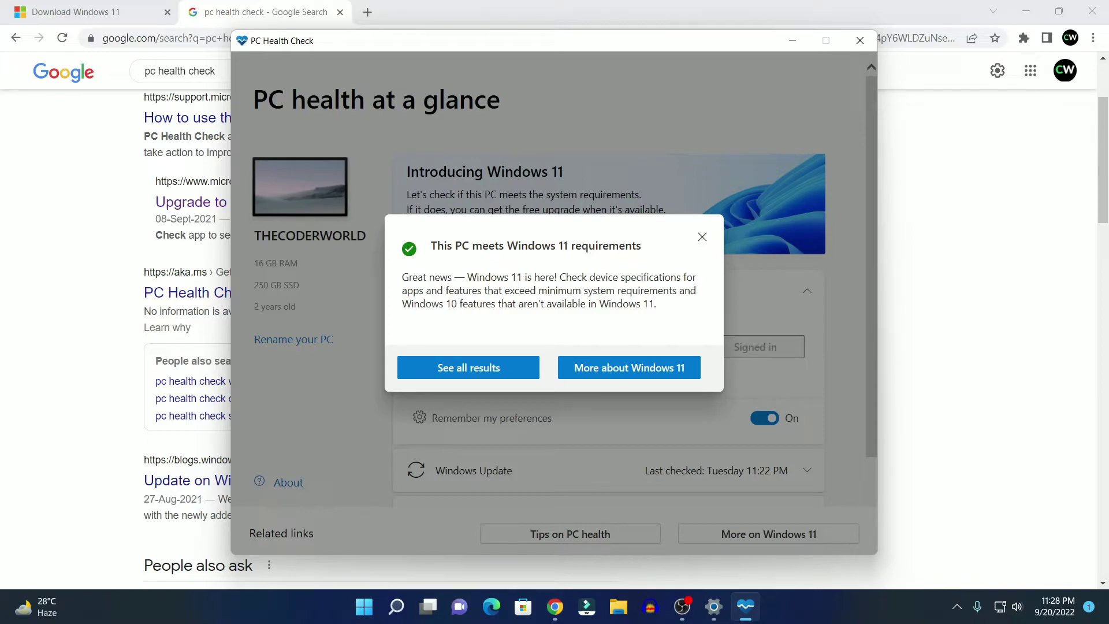
{"action": "key", "text": "Escape"}
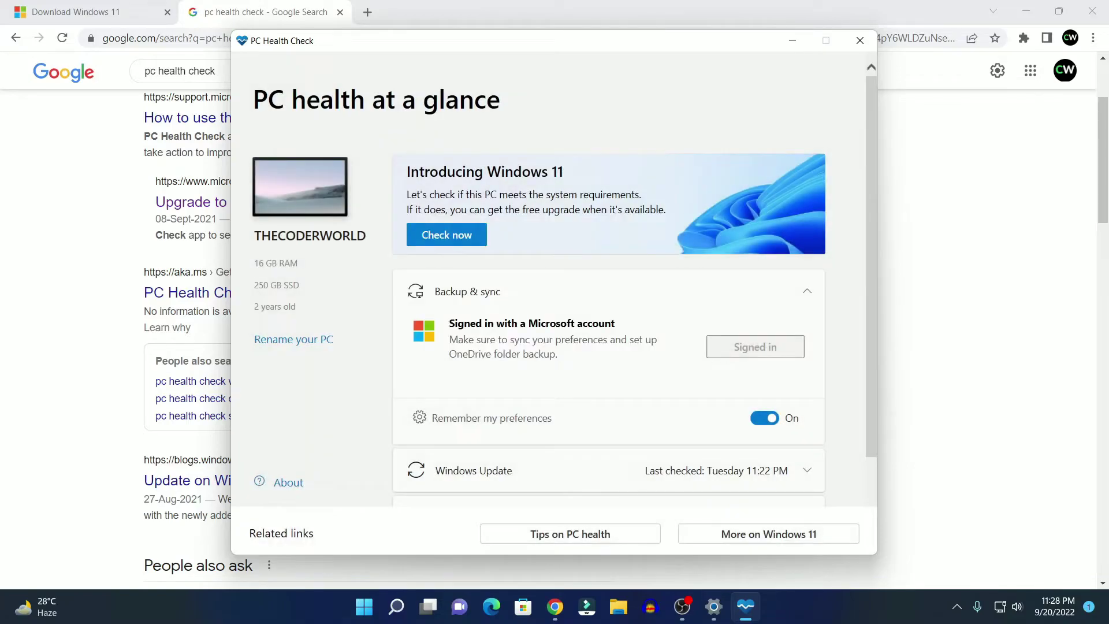
{"action": "left_click", "coordinate": [793, 41]}
Download the Windows 11 Installation Assistant from Microsoft's Download Windows 11 page and run it.
{"action": "left_click", "coordinate": [93, 11]}
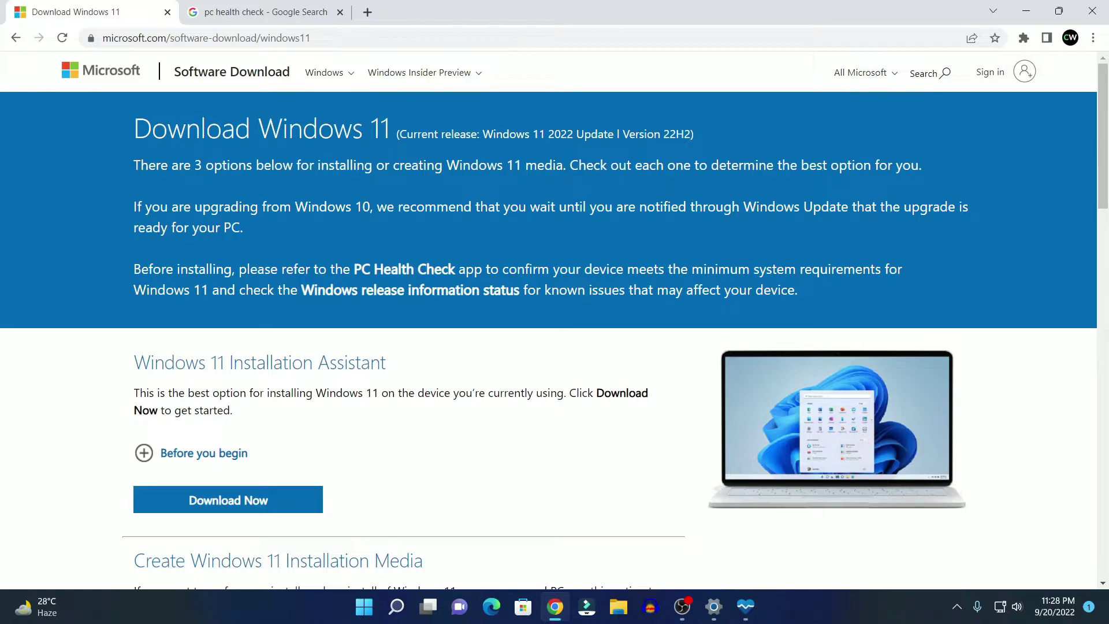
{"action": "left_click", "coordinate": [228, 500]}
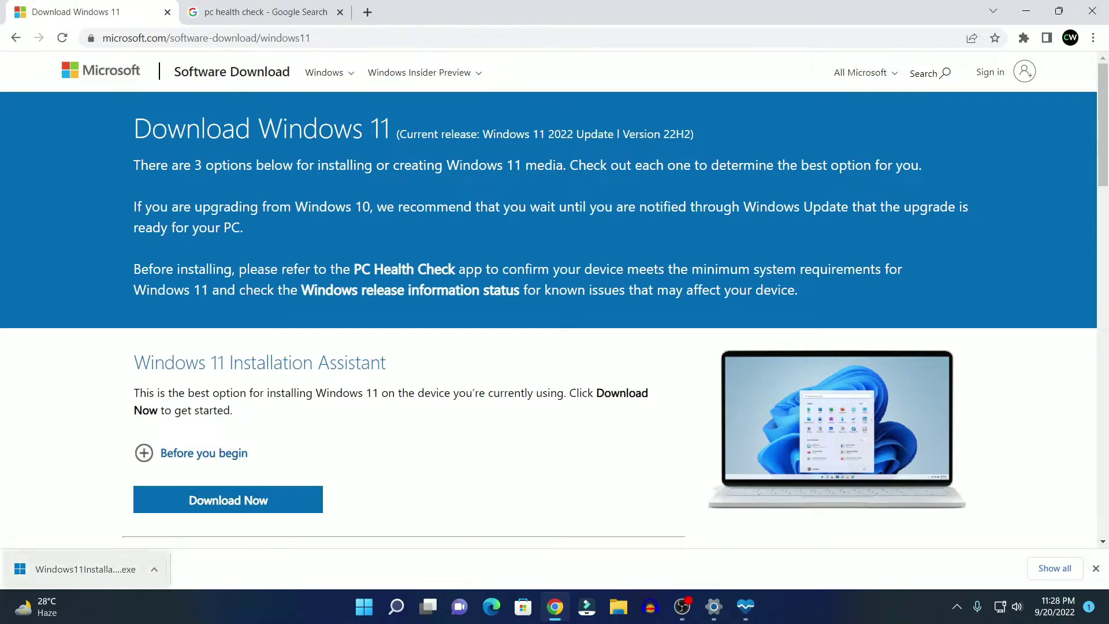
{"action": "left_click", "coordinate": [155, 569]}
{"action": "left_click", "coordinate": [173, 473]}
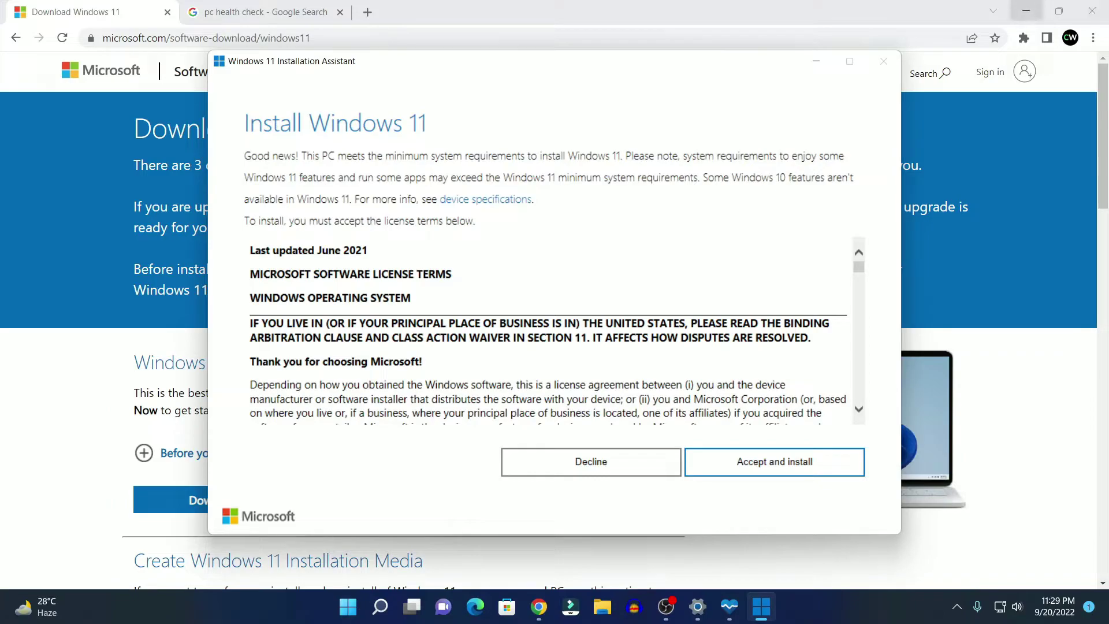
Accept the Windows 11 license terms, install the update and restart the PC immediately to complete it.
{"action": "left_click", "coordinate": [1025, 11]}
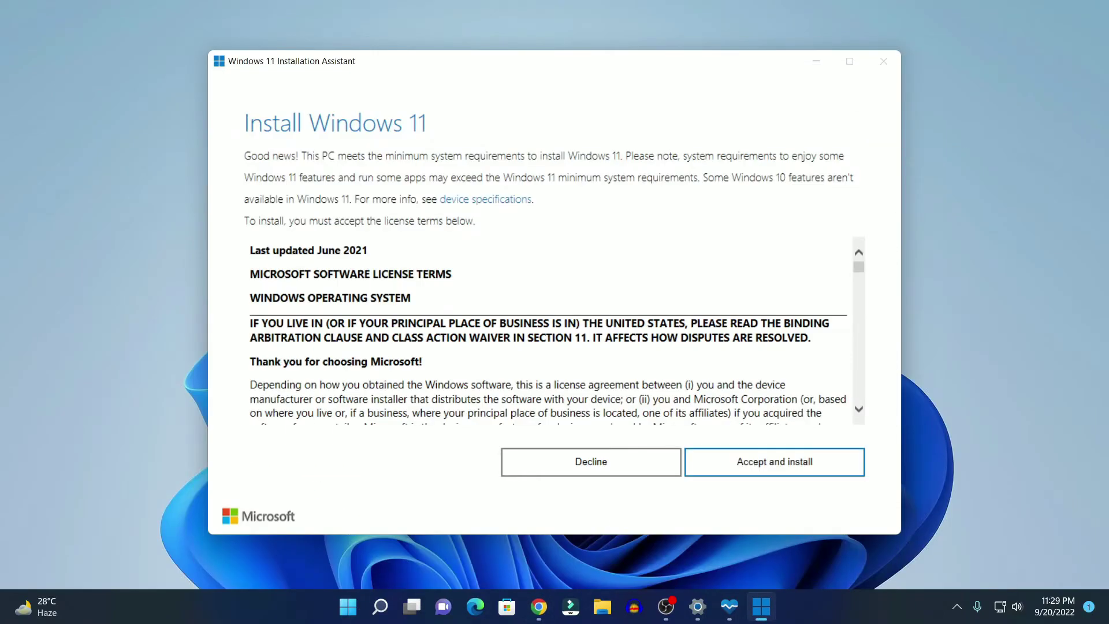
{"action": "left_click", "coordinate": [774, 462]}
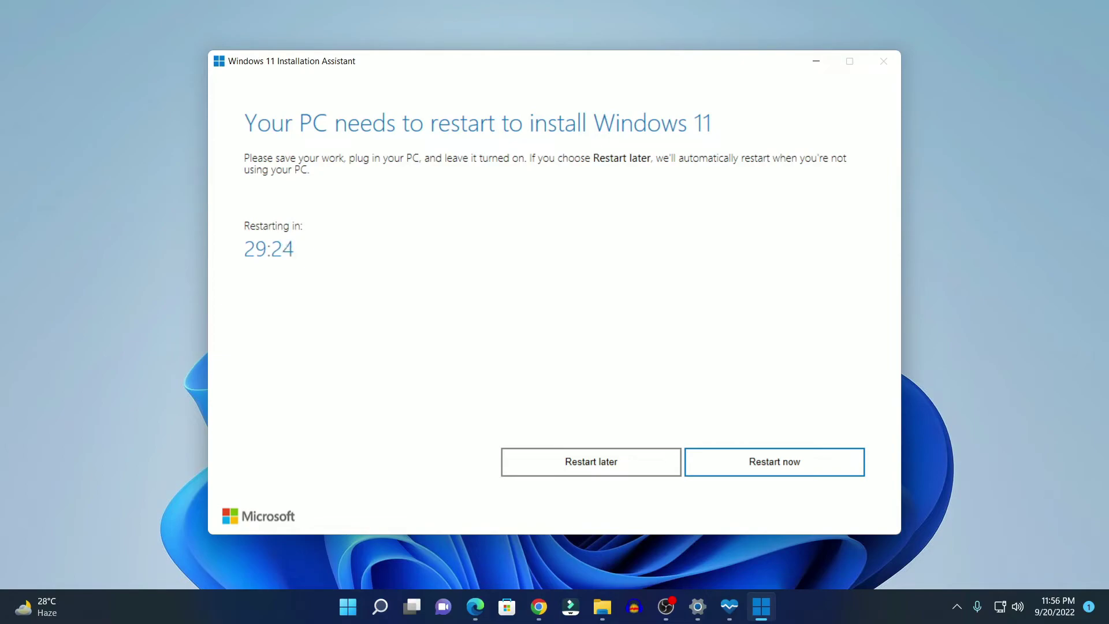
{"action": "key", "text": "Return"}
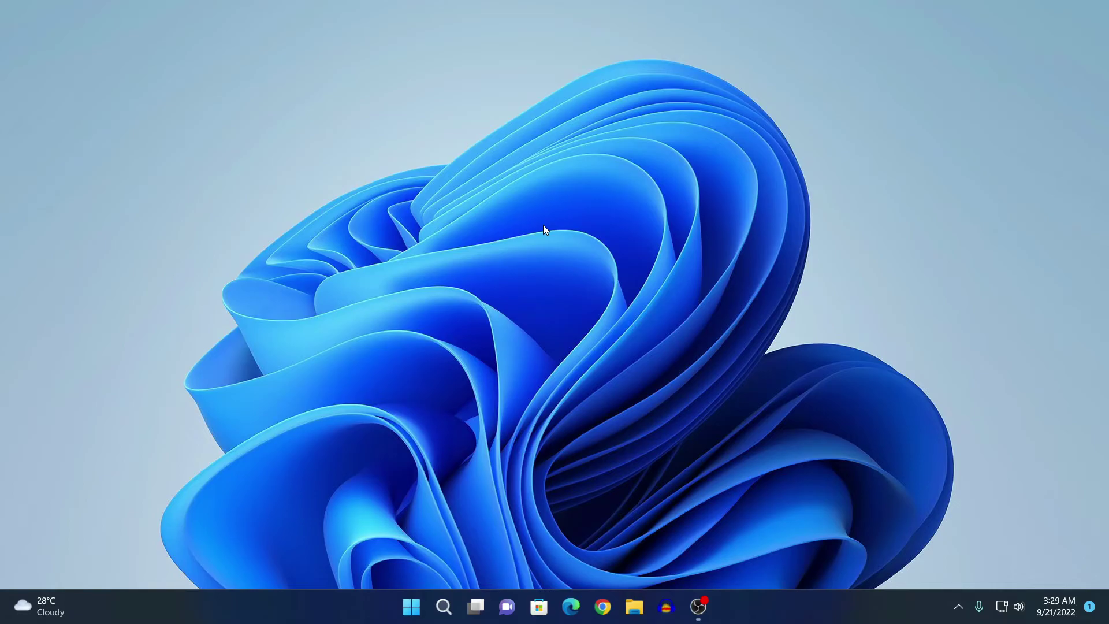
Open the system About page in Settings and check the Windows version and OS build under Windows specifications.
{"action": "left_click", "coordinate": [411, 606]}
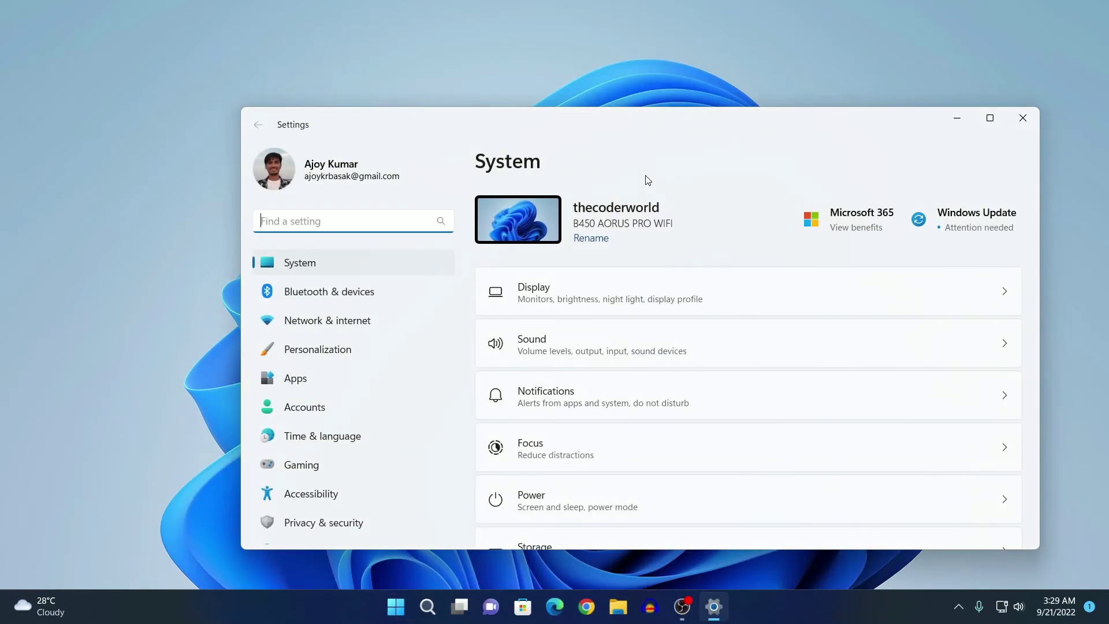
{"action": "left_click", "coordinate": [311, 268]}
{"action": "scroll", "coordinate": [653, 306], "scroll_direction": "down", "scroll_amount": 6}
{"action": "scroll", "coordinate": [663, 310], "scroll_direction": "down", "scroll_amount": 2}
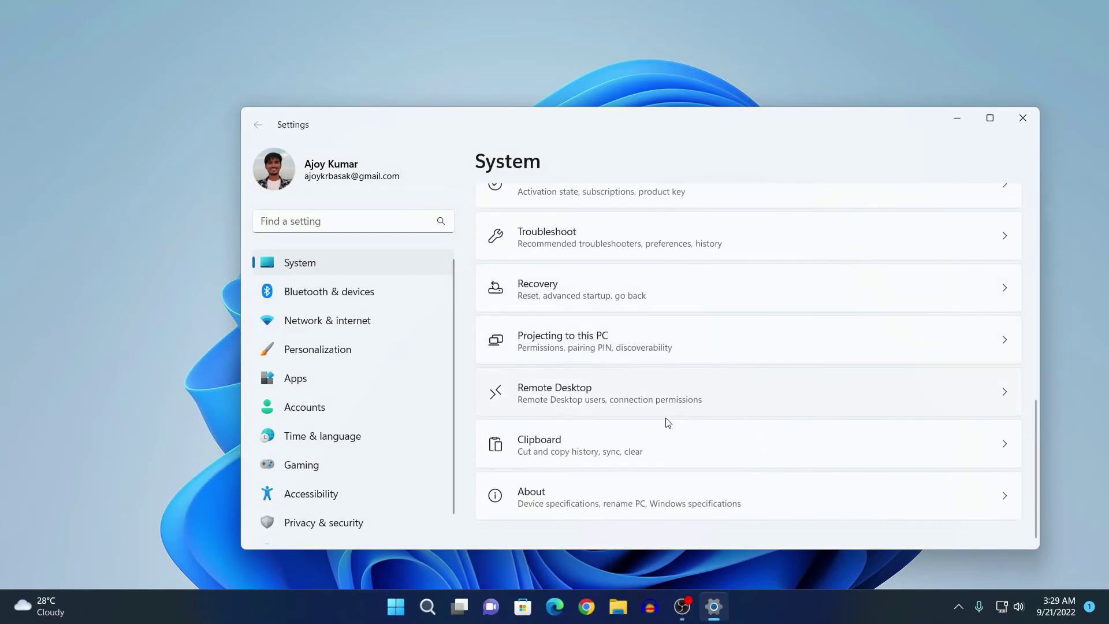
{"action": "left_click", "coordinate": [633, 499]}
{"action": "scroll", "coordinate": [527, 479], "scroll_direction": "down", "scroll_amount": 1}
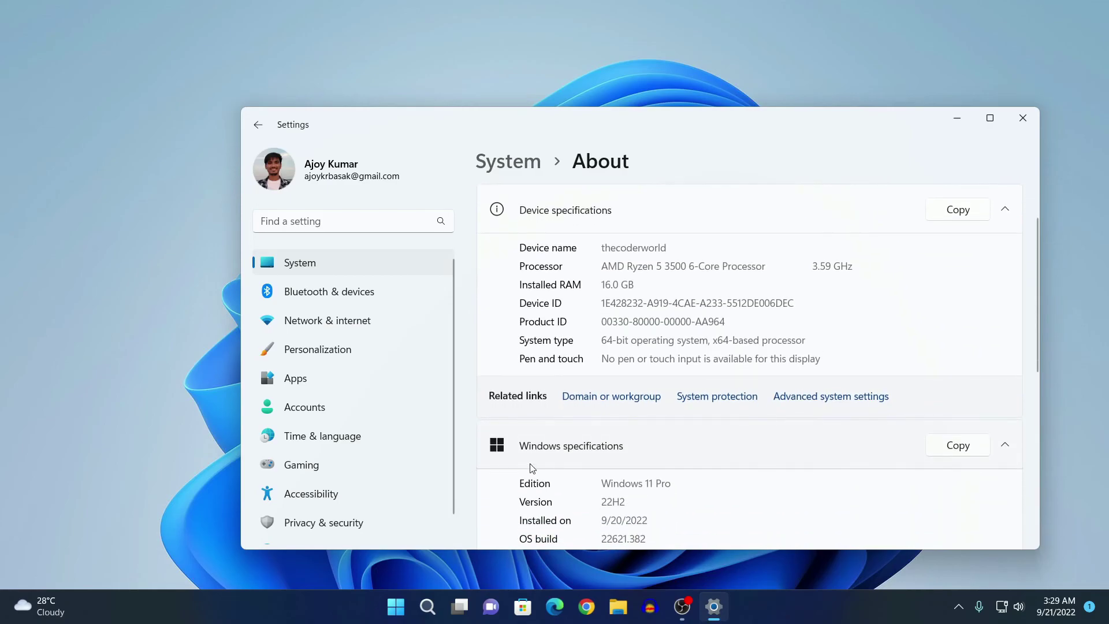
{"action": "scroll", "coordinate": [644, 460], "scroll_direction": "down", "scroll_amount": 1}
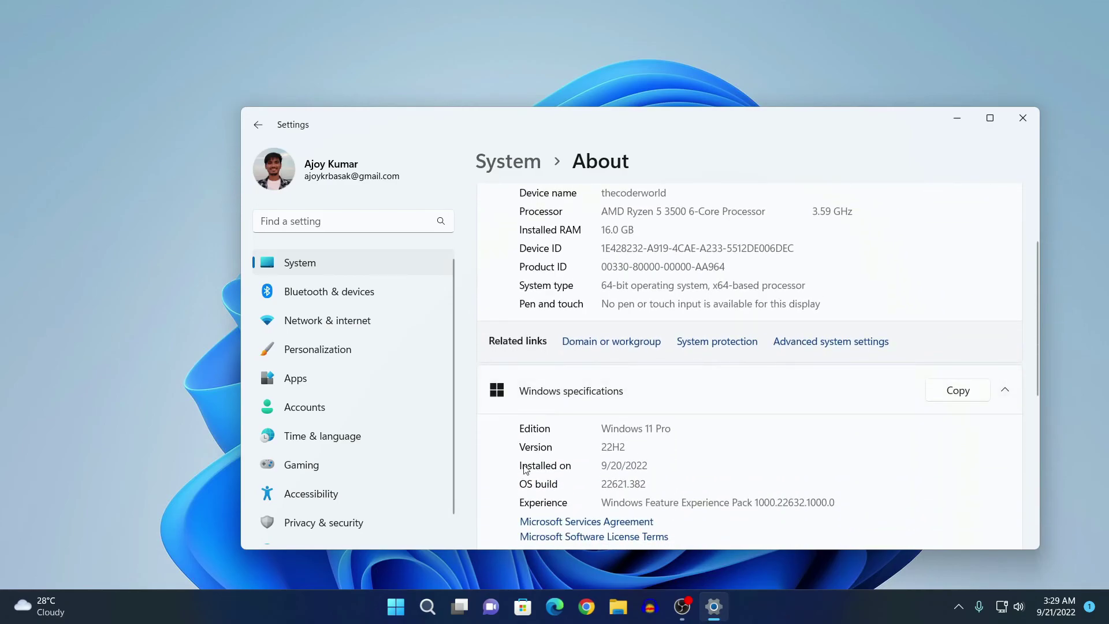